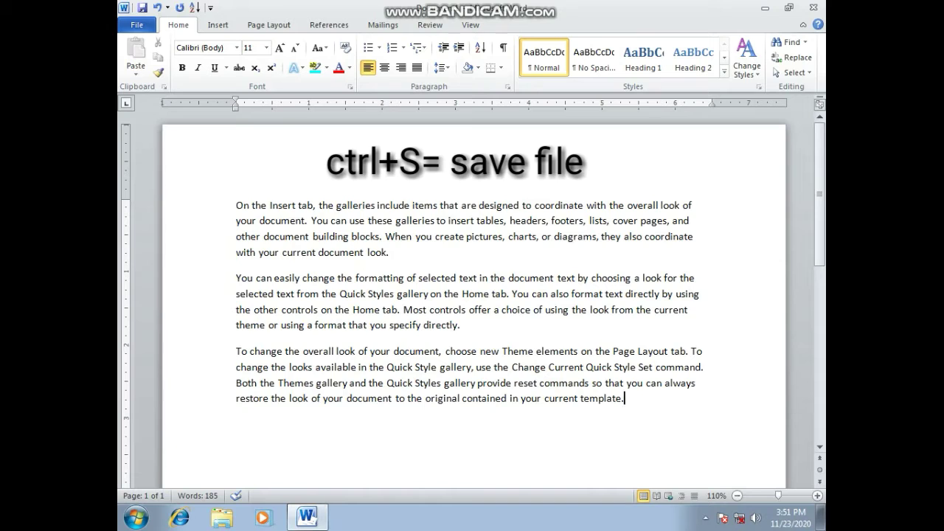
Save the document as a Word Document named "On the Insert ta3" in My Documents.
key("ctrl+s")
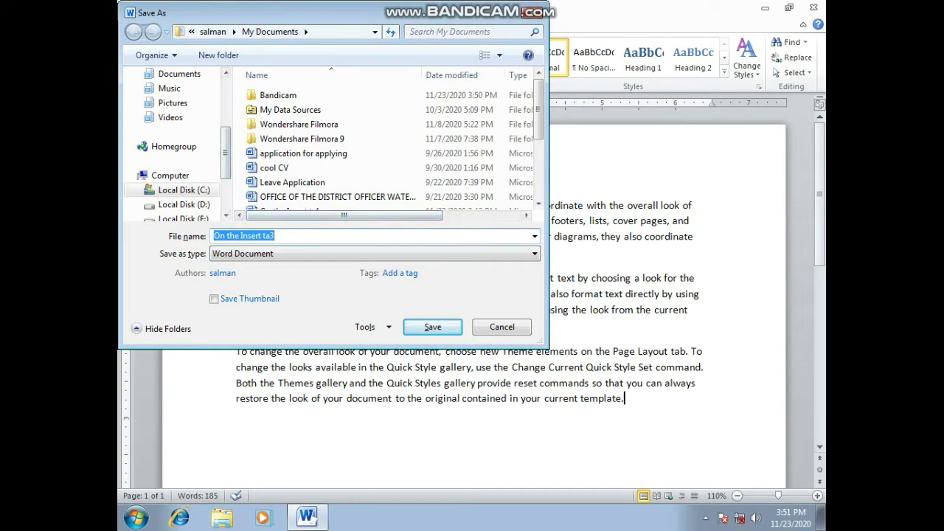
key("Right")
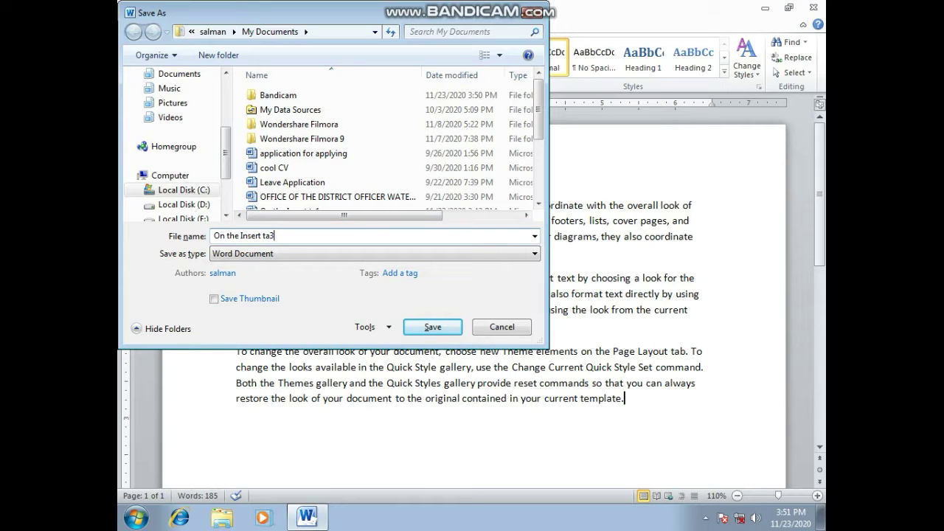
key("Return")
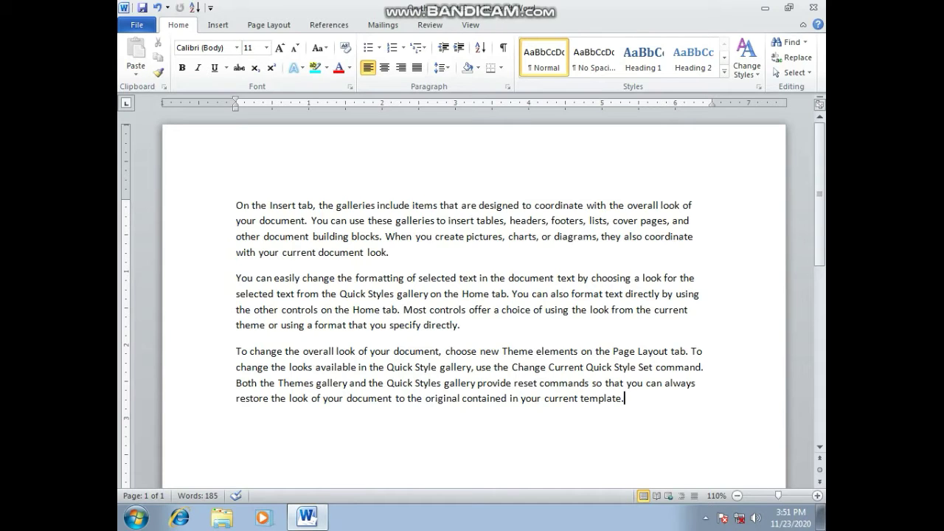
View the document's print settings and preview, and bring up the dialog for opening a file, leaving both without changes.
key("ctrl+p")
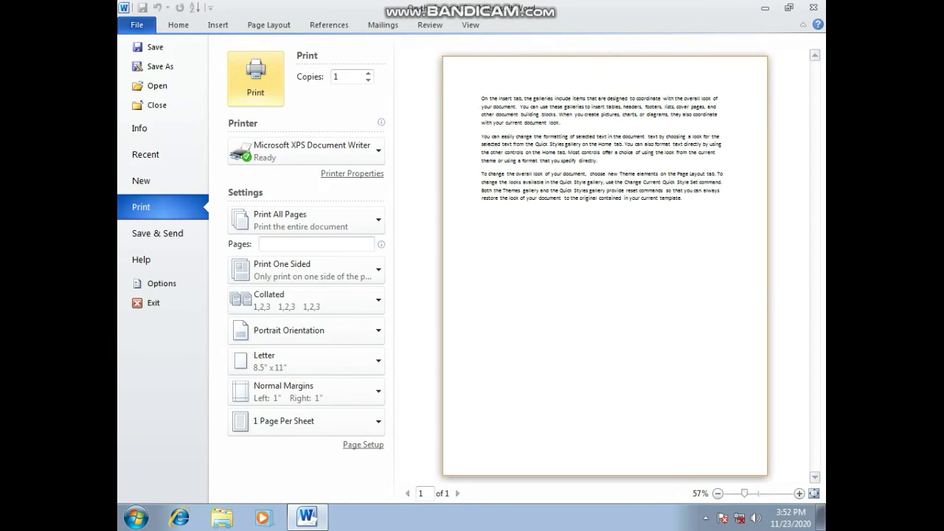
key("Escape")
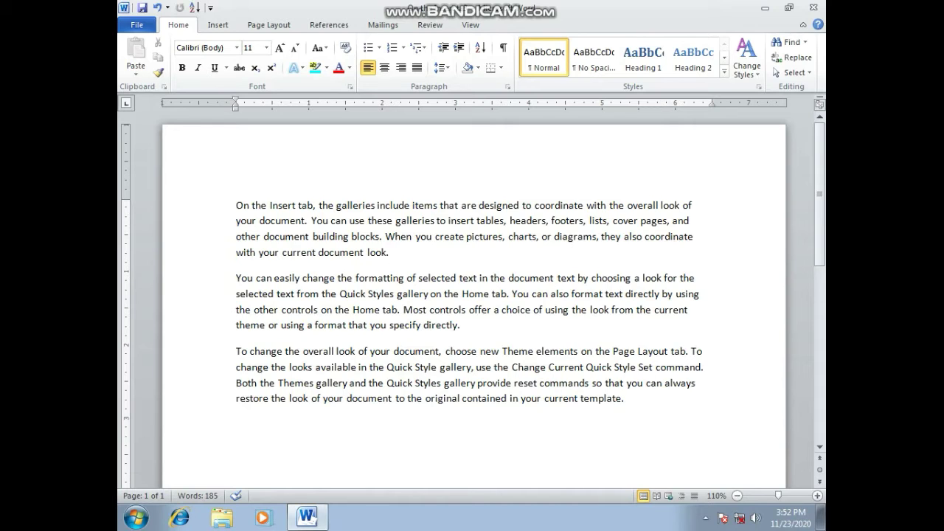
key("ctrl+o")
key("Escape")
Create a blank document, switch to "On the Insert ta3" and back, and close the blank document.
key("ctrl+n")
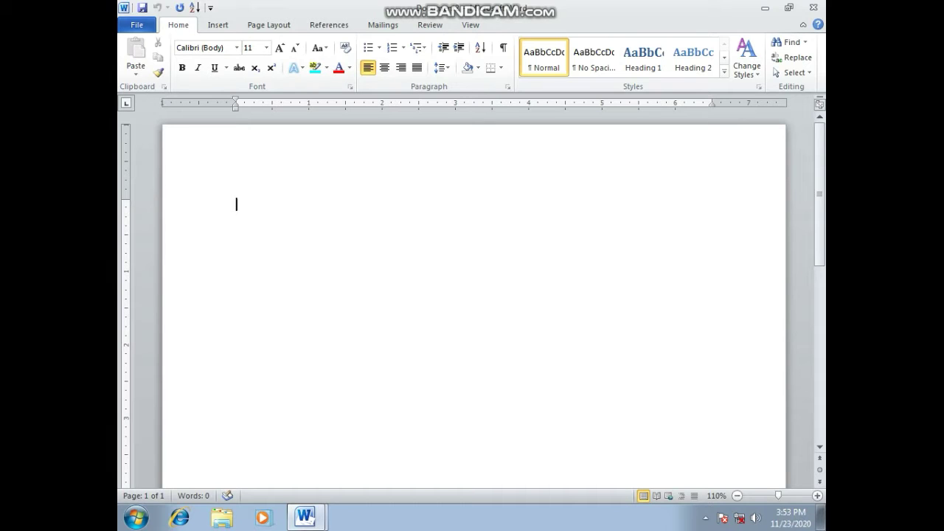
mouse_move(293, 524)
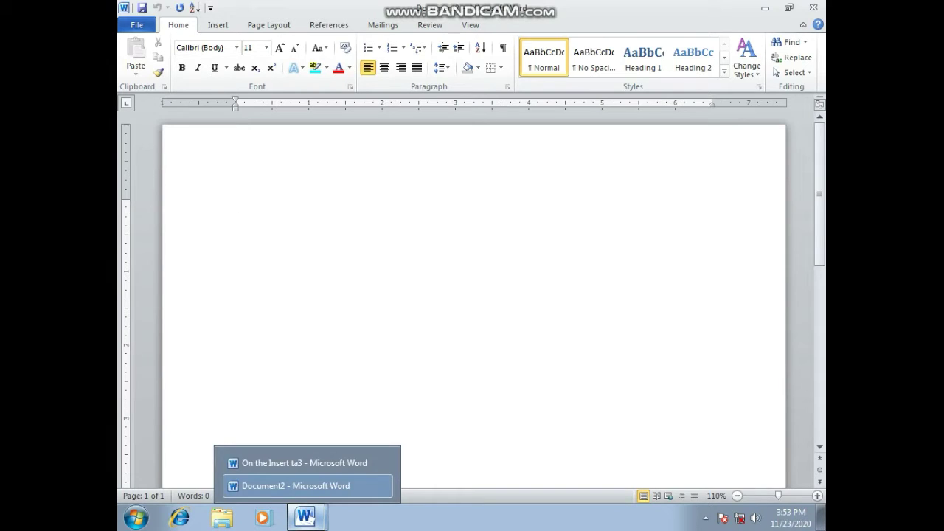
left_click(347, 463)
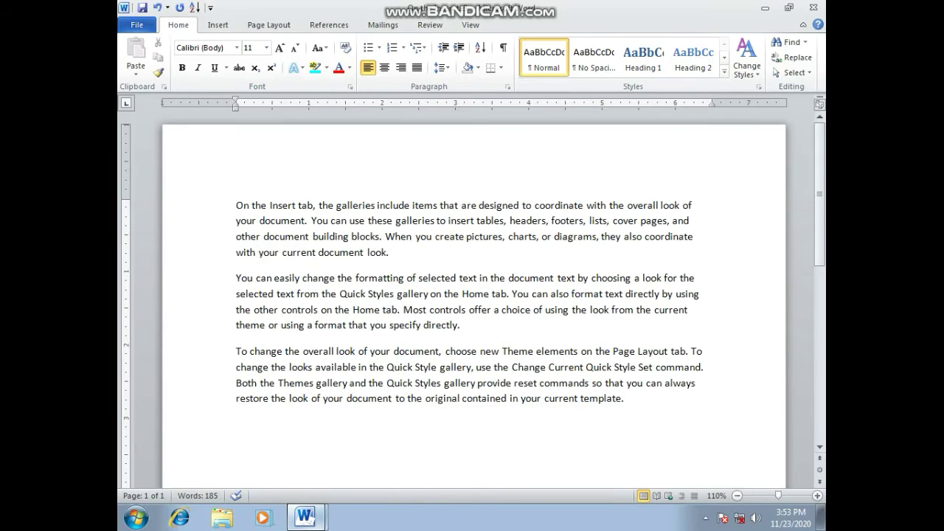
mouse_move(305, 518)
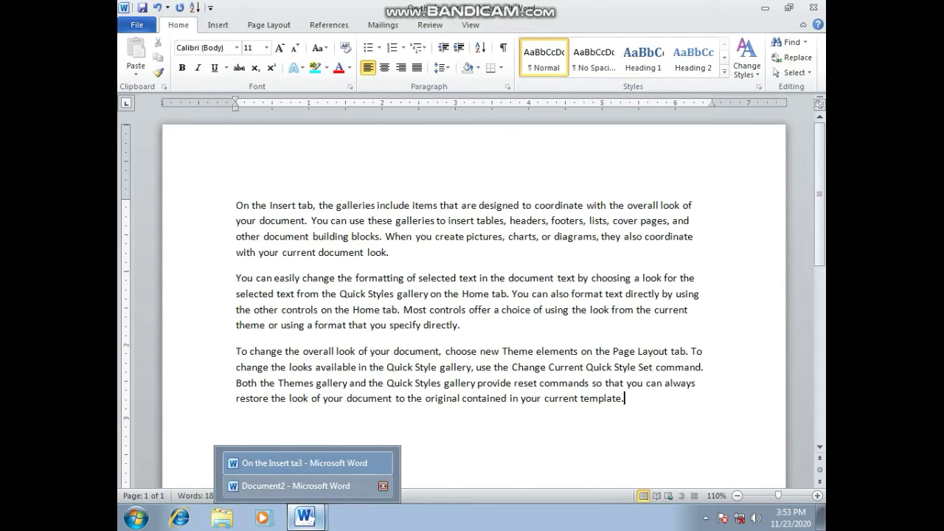
left_click(295, 485)
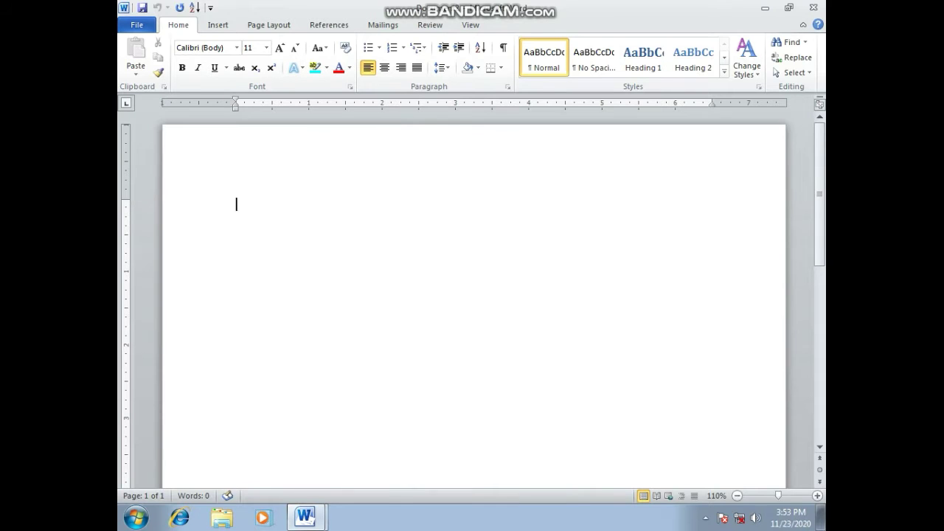
key("ctrl+w")
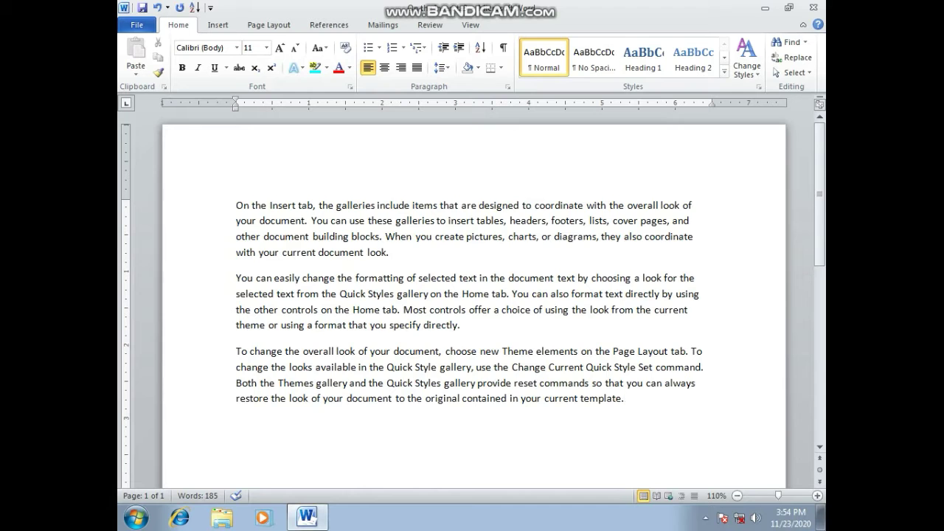
Delete the word "look." at the end of the first paragraph character by character and put it back.
left_click(817, 496)
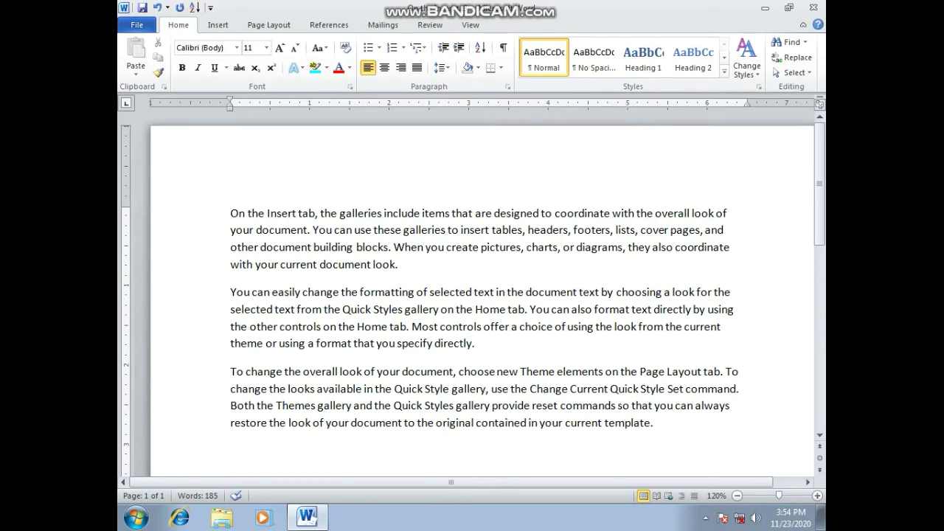
key("BackSpace")
key("BackSpace")
key("BackSpace")
key("BackSpace")
key("BackSpace")
key("BackSpace")
type("look.")
Delete the end of the first paragraph backwards word by word, from "look." through "or" before "diagrams".
key("BackSpace")
key("BackSpace")
key("BackSpace")
key("BackSpace")
key("BackSpace")
key("BackSpace")
key("ctrl+BackSpace")
key("ctrl+BackSpace")
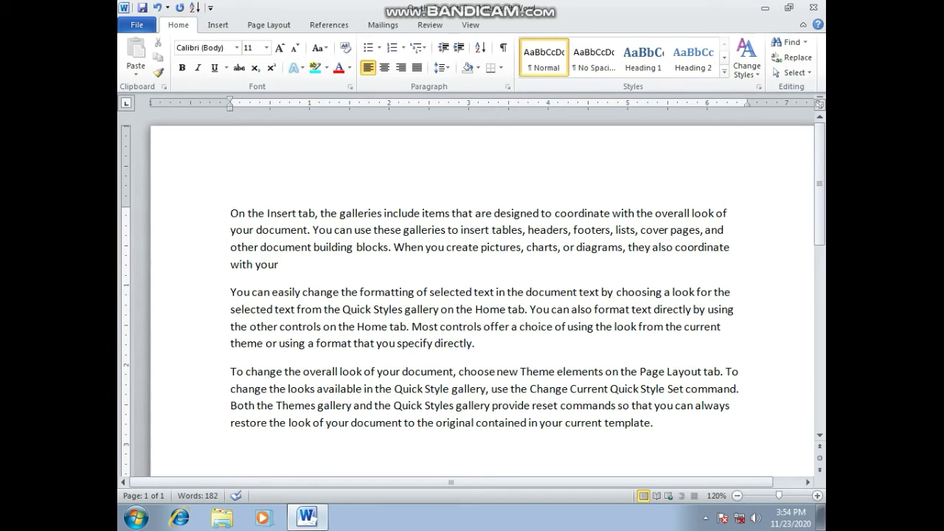
key("ctrl+BackSpace")
key("ctrl+BackSpace")
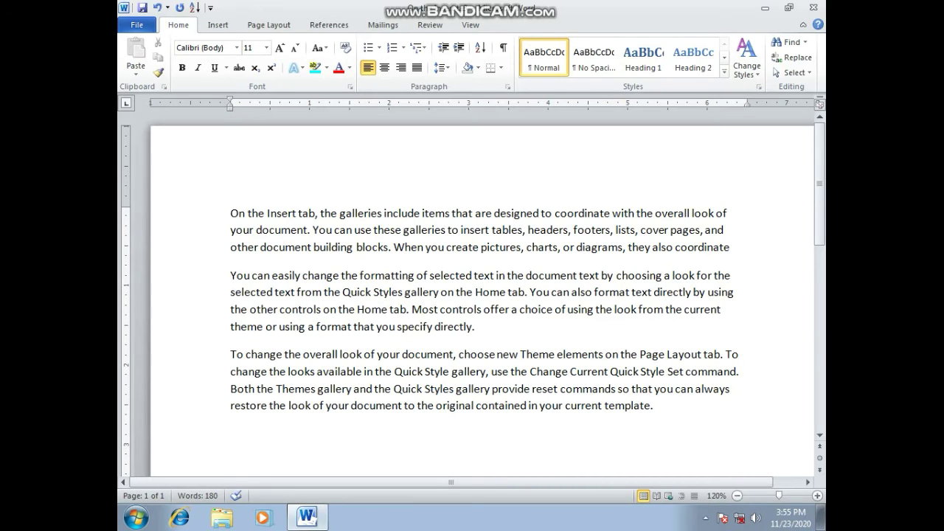
key("ctrl+BackSpace")
key("ctrl+BackSpace")
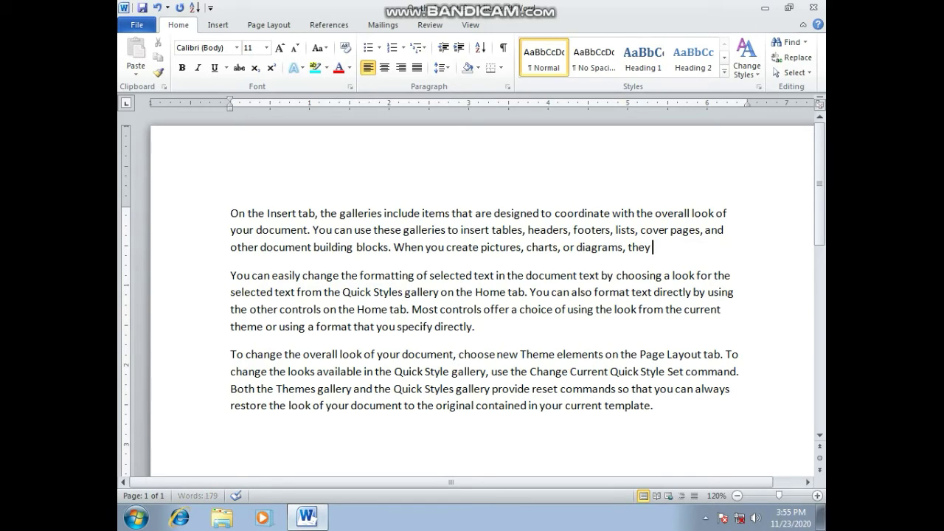
key("ctrl+BackSpace")
key("ctrl+BackSpace")
key("ctrl+BackSpace")
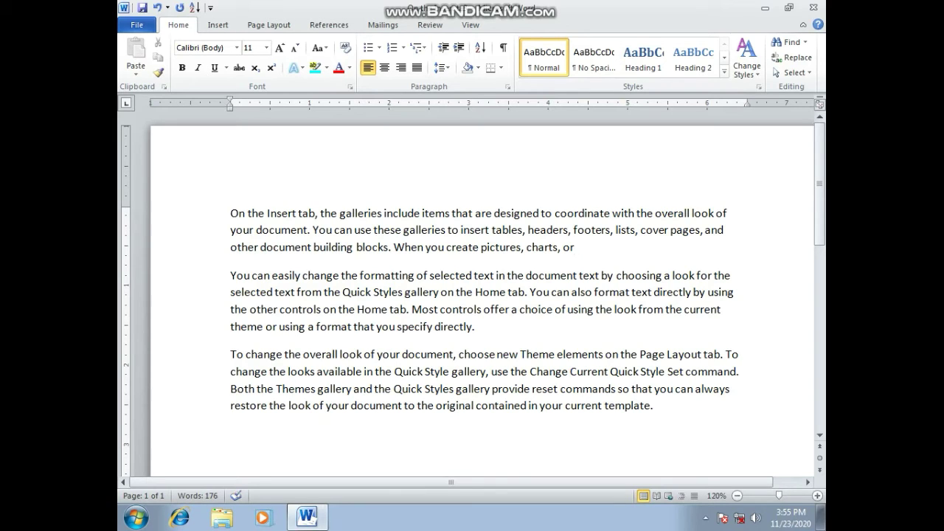
key("ctrl+BackSpace")
Undo all the word deletions at the end of the first paragraph.
key("ctrl+z")
key("ctrl+z")
key("ctrl+z")
key("ctrl+z")
key("ctrl+z")
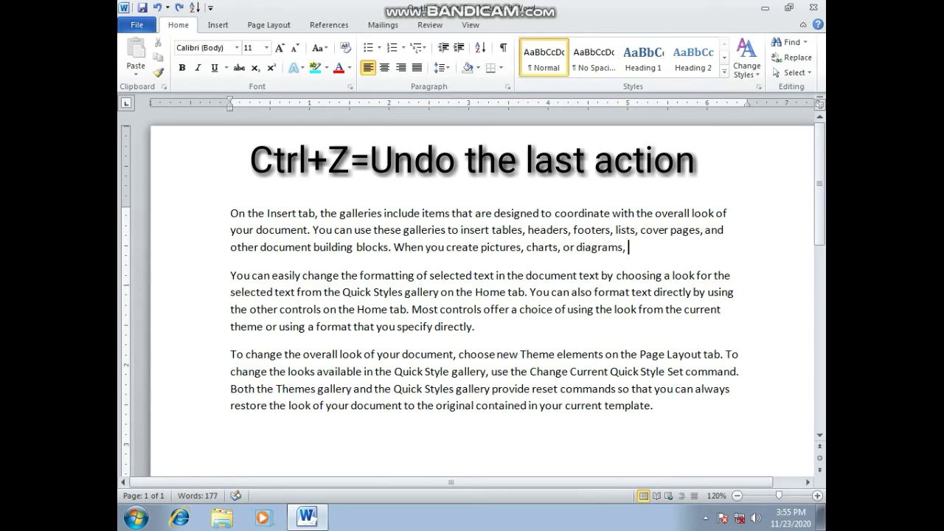
key("ctrl+z")
key("ctrl+z")
key("ctrl+z")
key("ctrl+z")
key("ctrl+z")
key("ctrl+z")
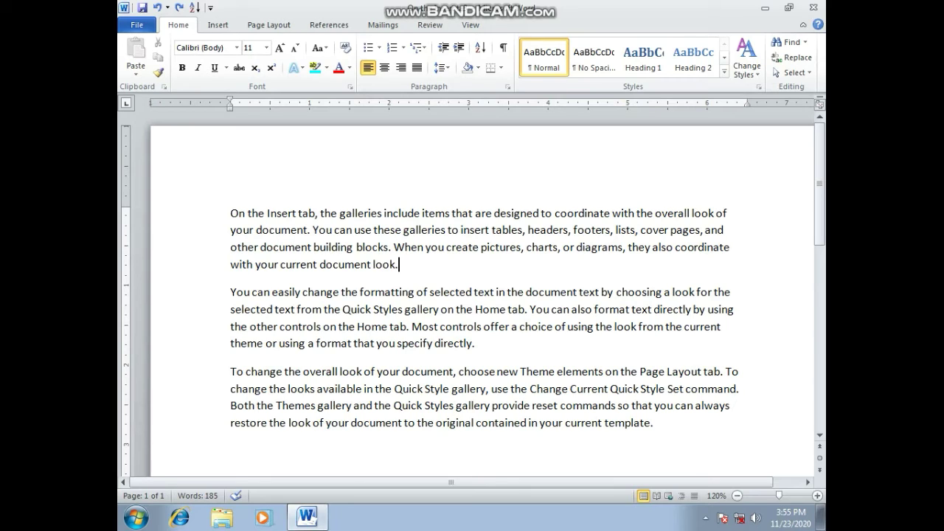
Delete "coordinate with your current document look." backwards from the end of the first paragraph.
key("BackSpace")
key("BackSpace")
key("BackSpace")
key("BackSpace")
key("BackSpace")
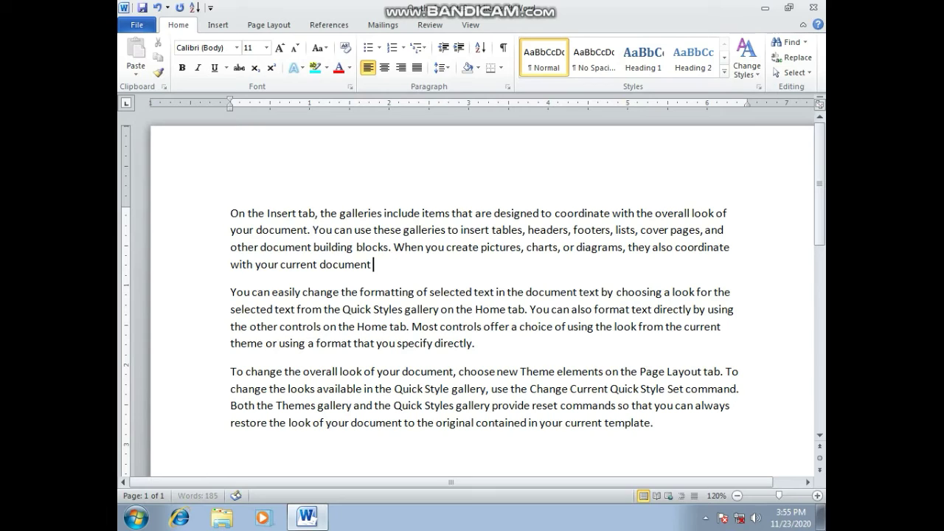
key("ctrl+BackSpace")
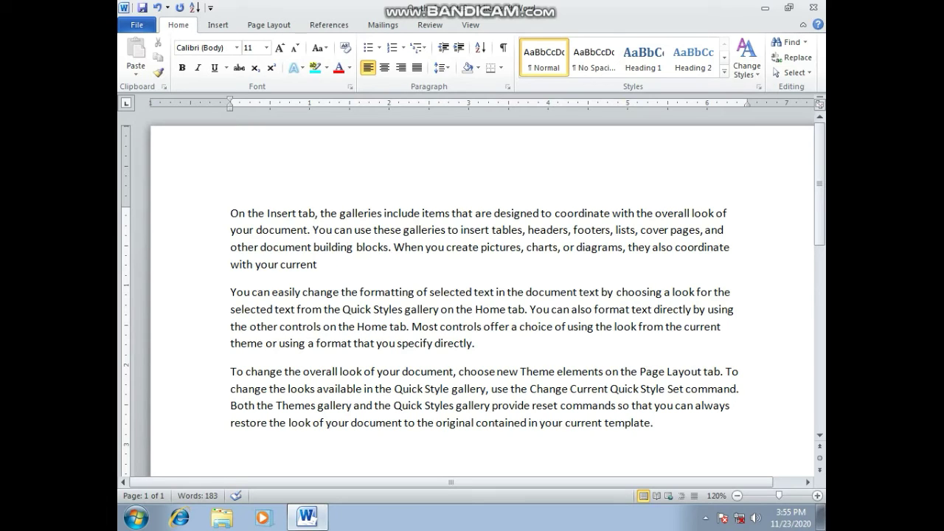
key("ctrl+BackSpace")
key("ctrl+BackSpace")
key("ctrl+BackSpace")
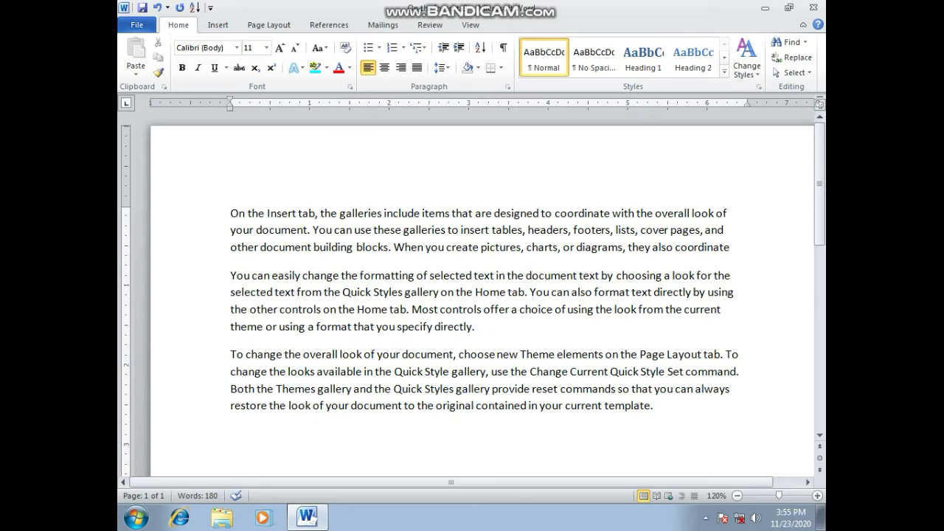
key("ctrl+BackSpace")
Restore the words "coordinate with your current document look." at the end of the first paragraph.
type("coordinate")
type(" with")
type(" your current")
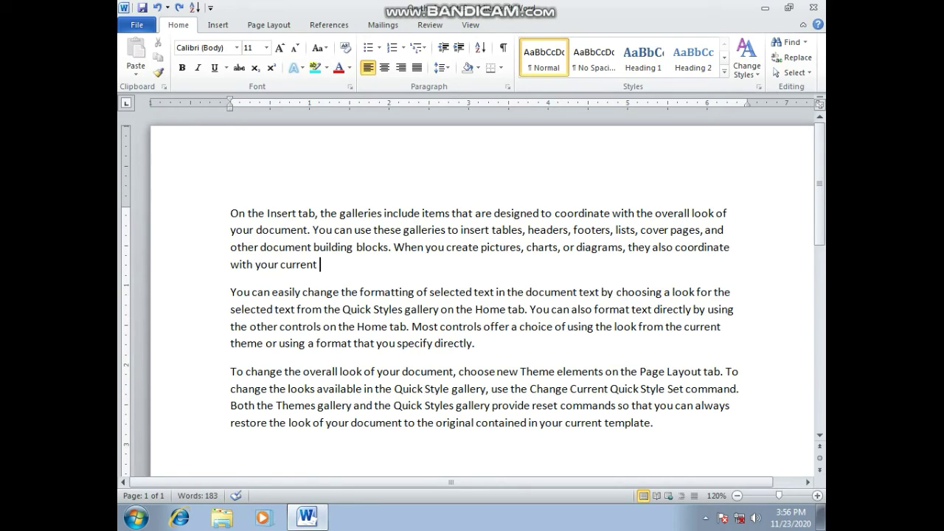
type(" document look")
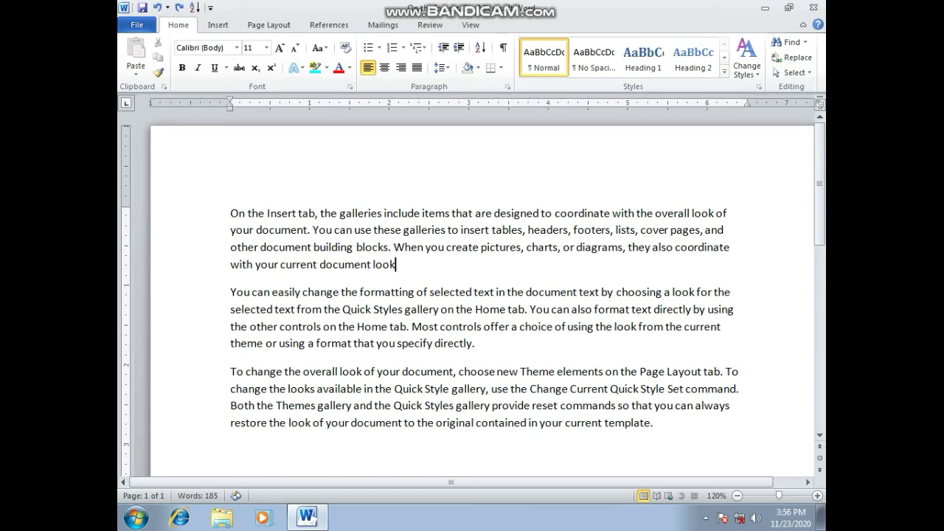
type(".")
Remove the first paragraph's closing words again, back to "they also".
key("BackSpace")
key("ctrl+BackSpace")
key("ctrl+BackSpace")
key("ctrl+BackSpace")
key("ctrl+BackSpace")
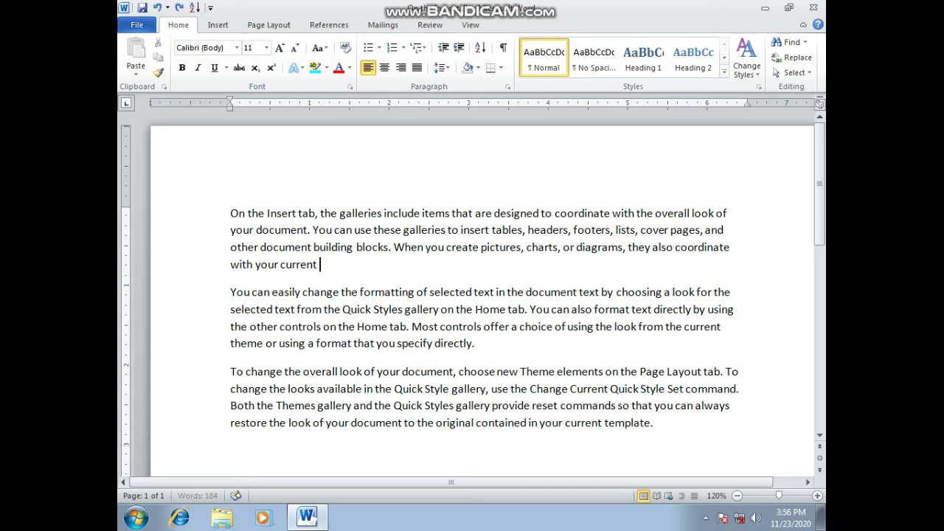
key("ctrl+BackSpace")
key("ctrl+BackSpace")
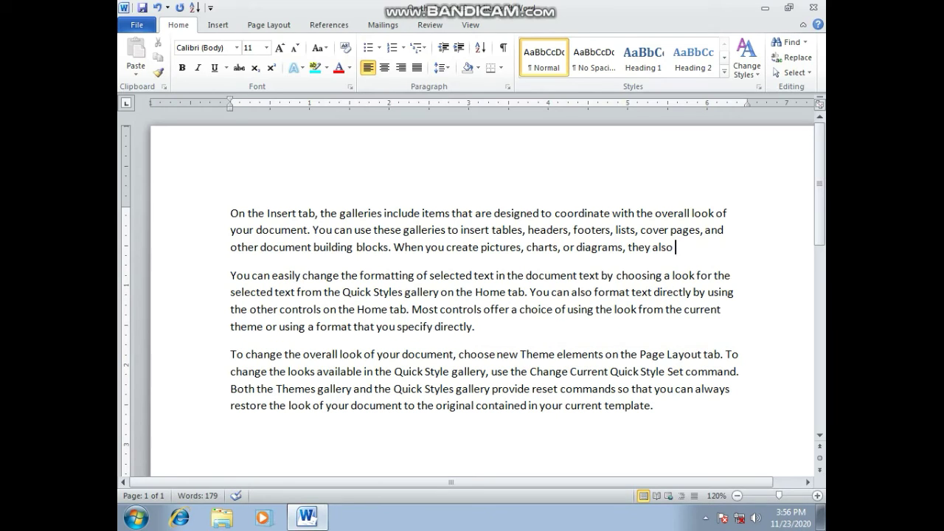
Undo the latest deletions so the first paragraph ends with "document look." again.
key("ctrl+z")
key("ctrl+z")
key("ctrl+z")
key("ctrl+z")
key("ctrl+z")
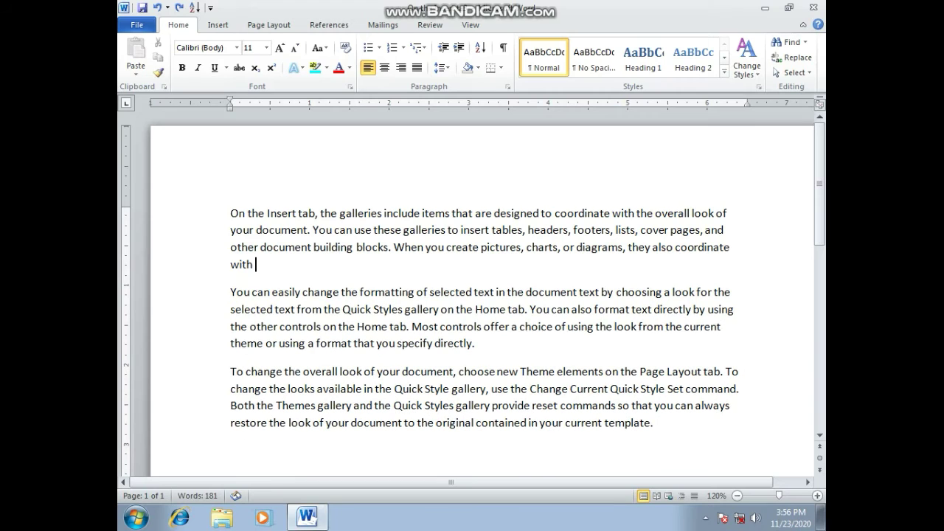
key("ctrl+z")
key("ctrl+z")
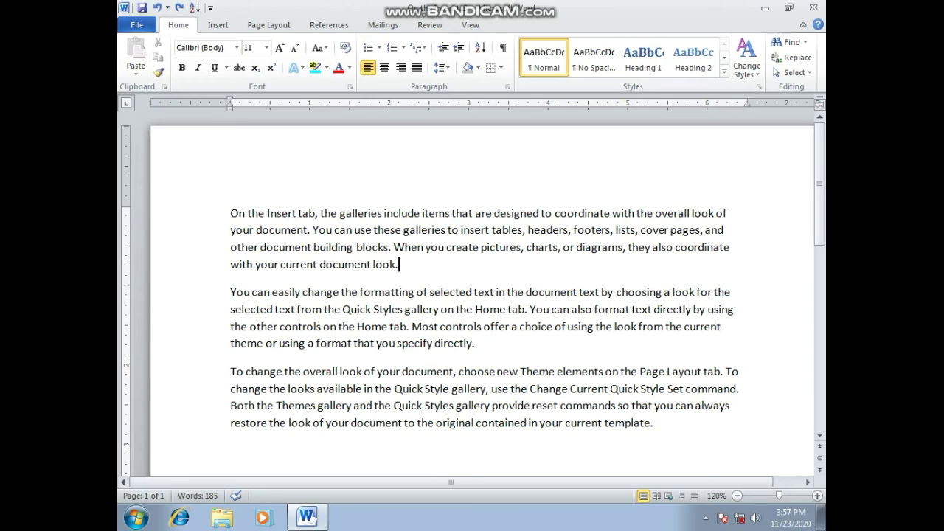
Select the entire document text, delete it and undo the deletion, doing the deletion and undo twice.
key("ctrl+a")
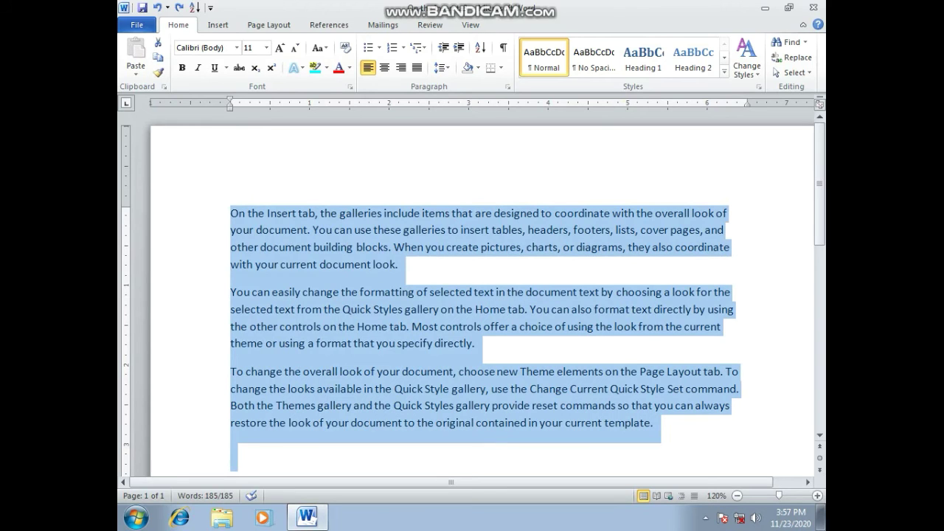
key("BackSpace")
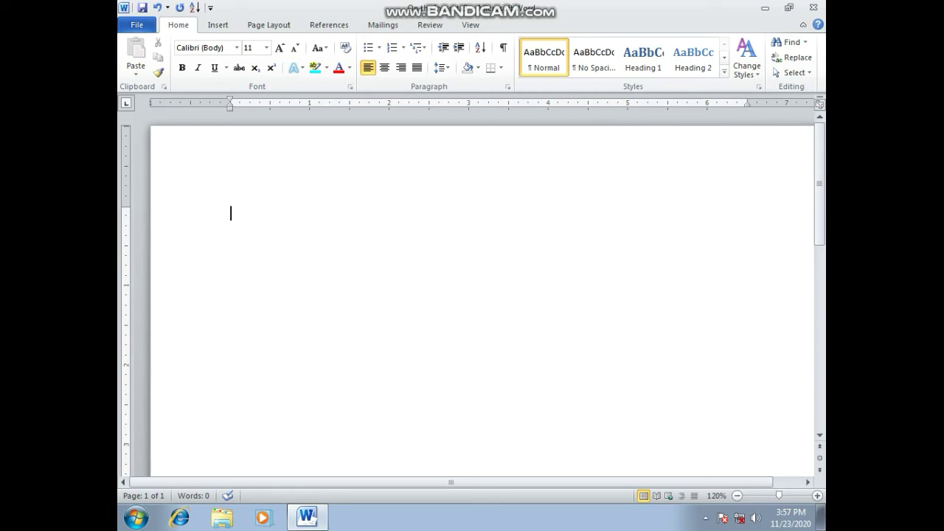
key("ctrl+z")
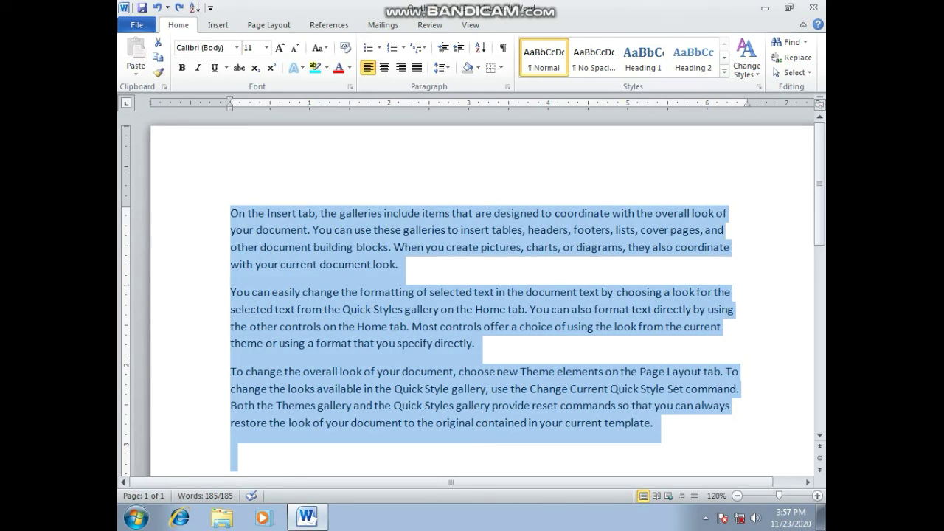
key("Delete")
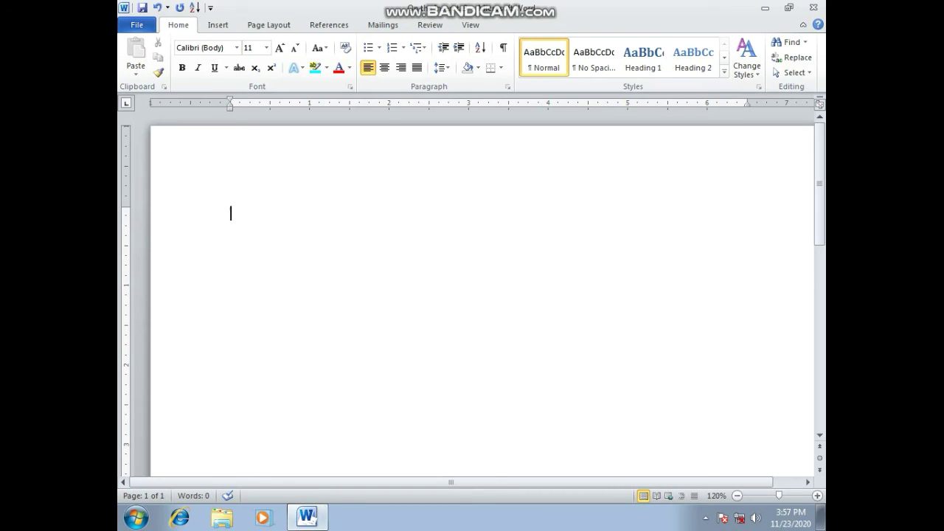
key("ctrl+z")
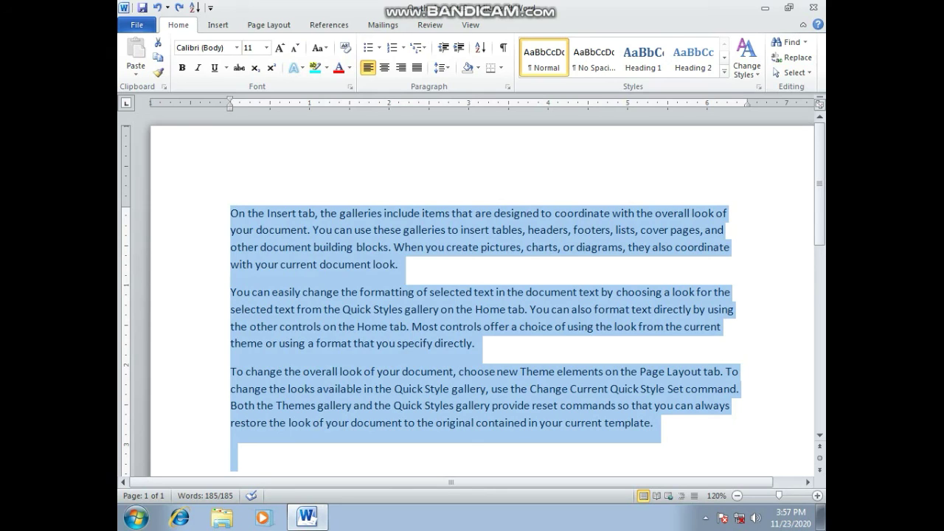
Place the text cursor before the first word of the first paragraph.
left_click(221, 213)
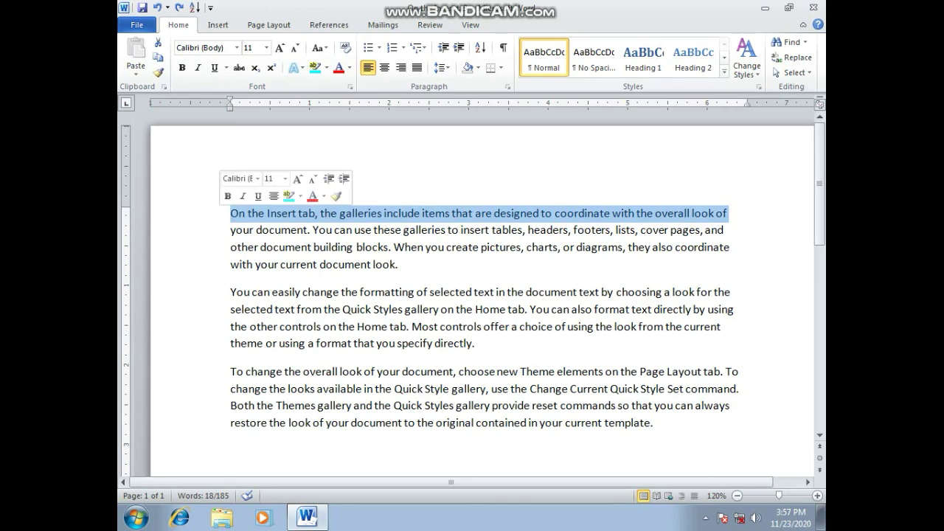
left_click(230, 213)
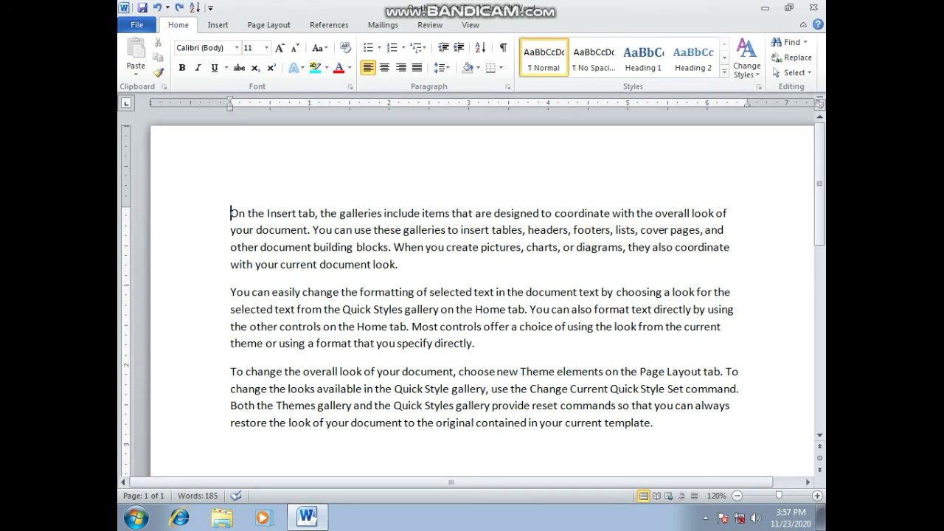